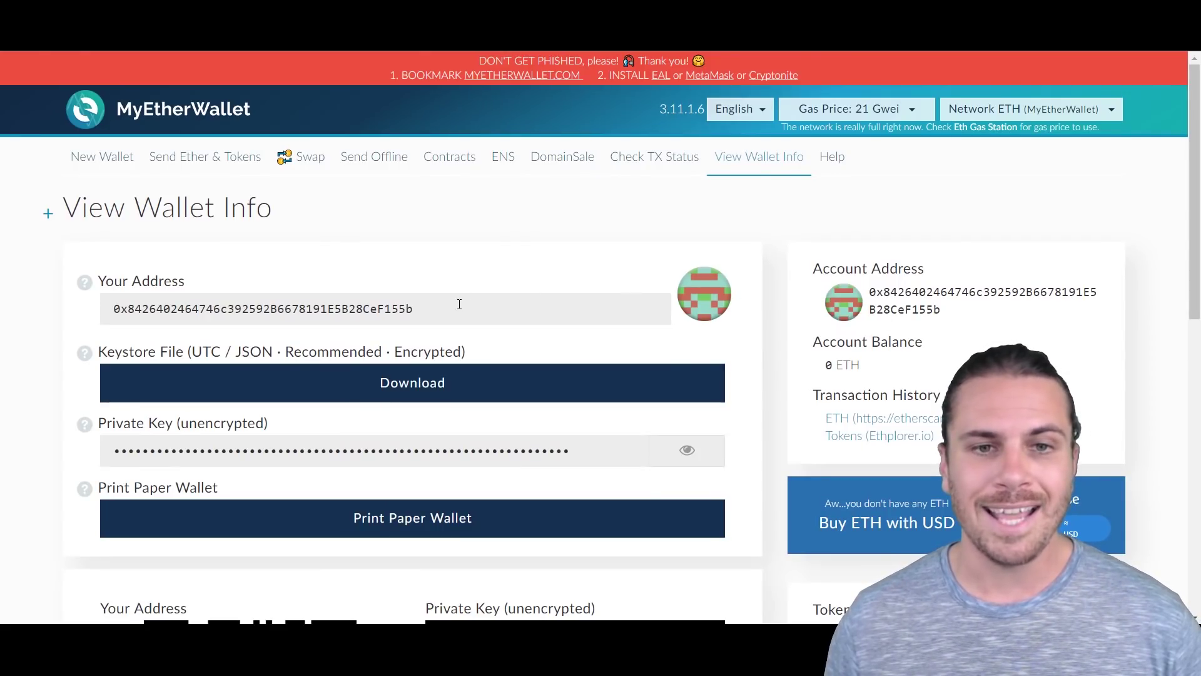
- Scroll down to the Token Balances panel and bring up the Add Custom Token form
scroll(894, 311, "down", 1)
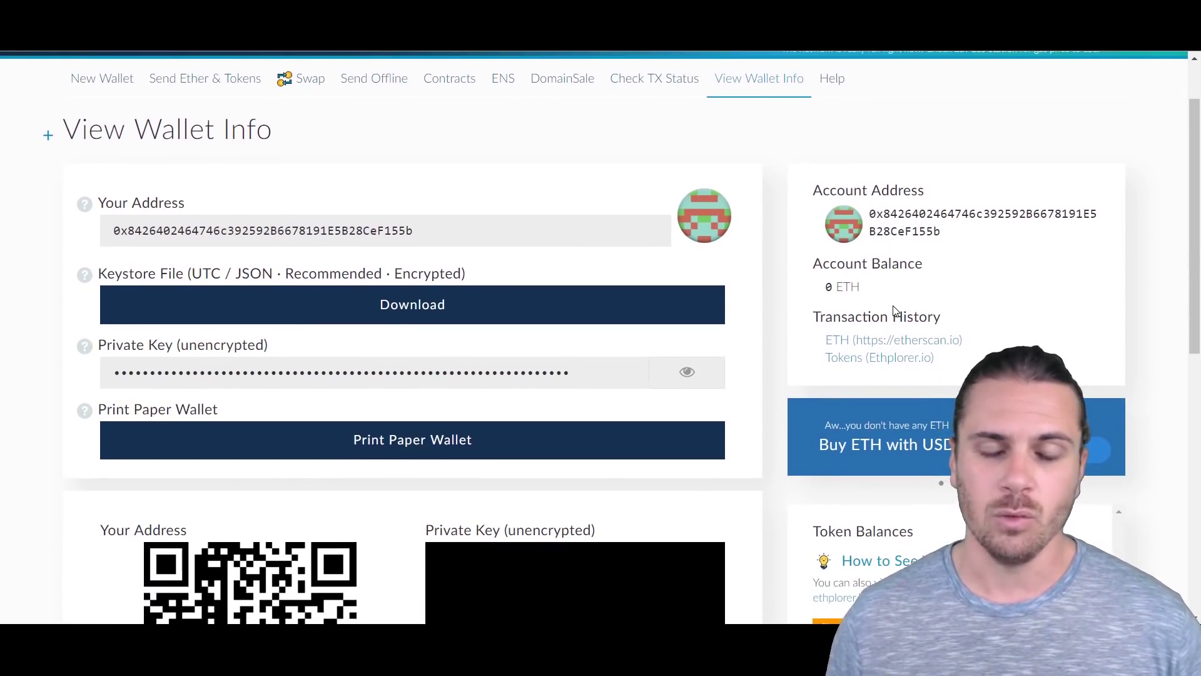
scroll(907, 306, "down", 2)
scroll(1079, 324, "down", 1)
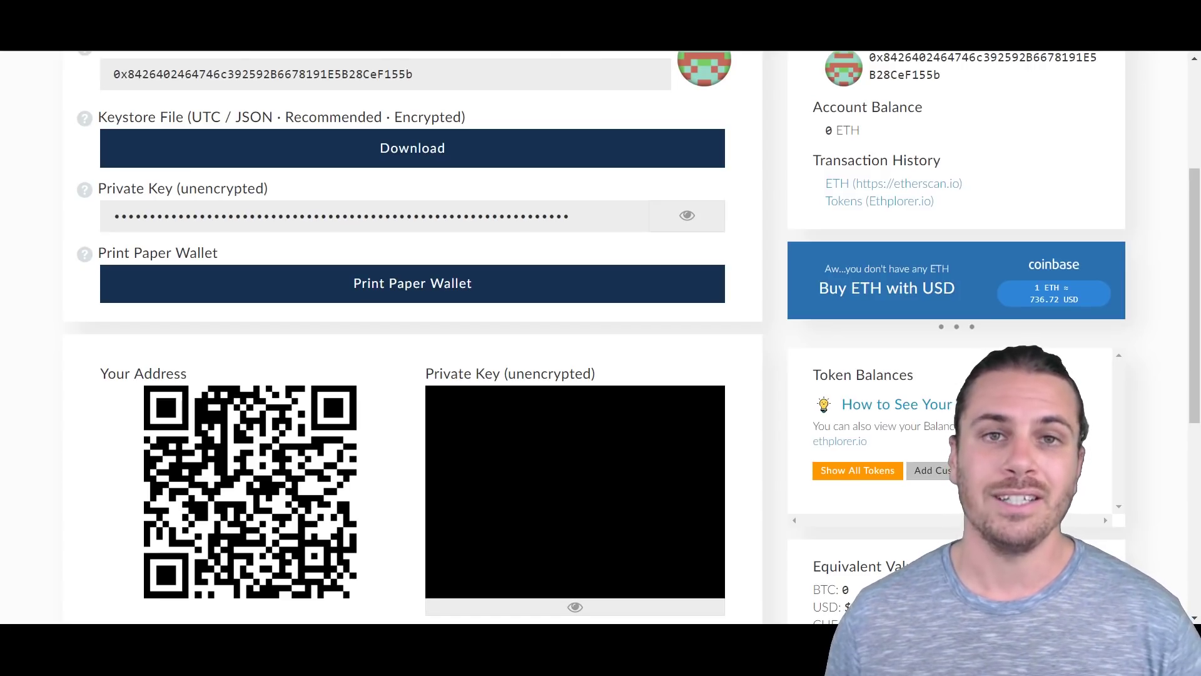
scroll(1111, 363, "down", 1)
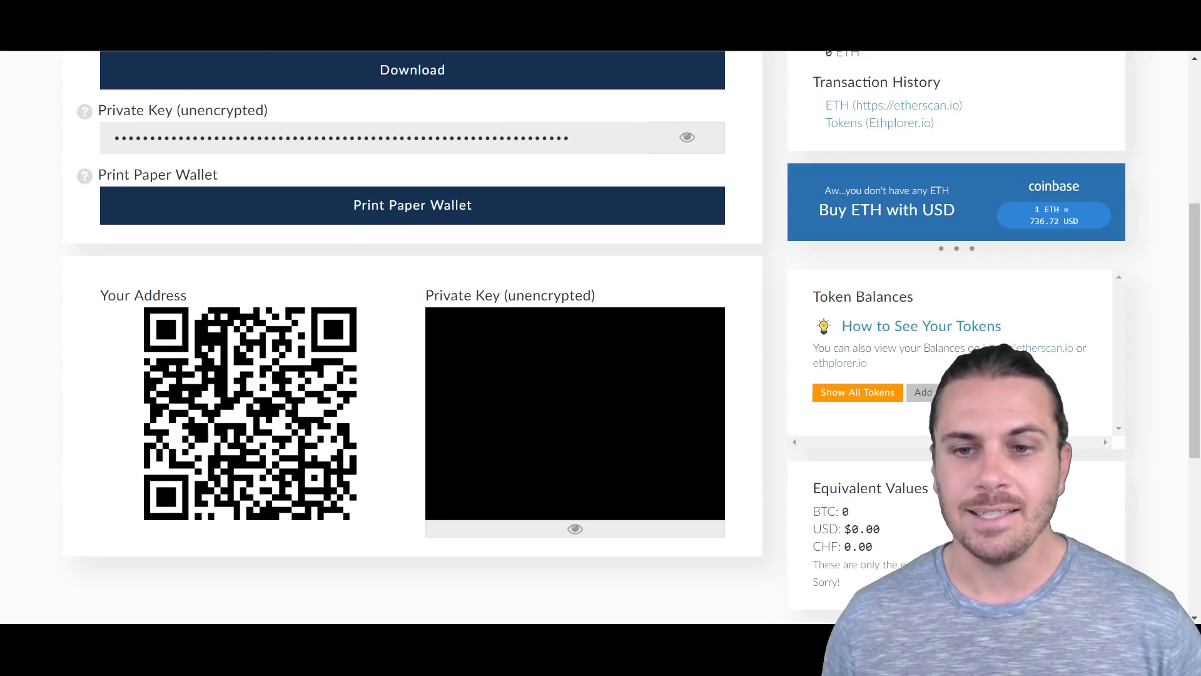
left_click(957, 392)
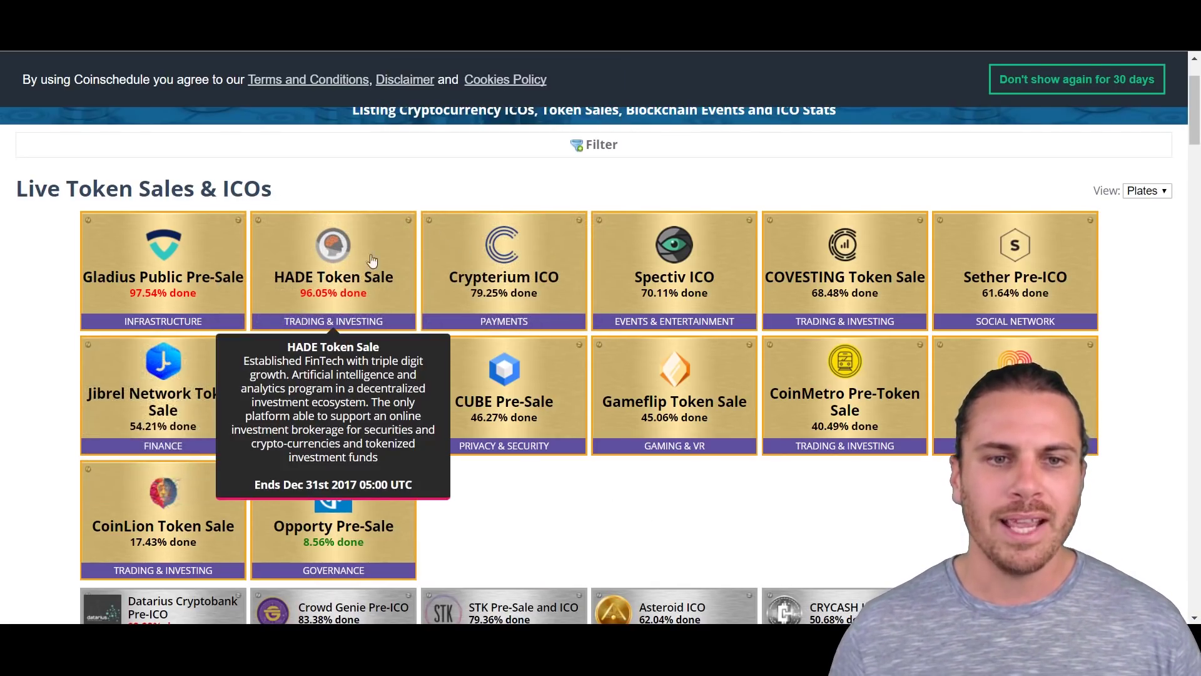
- Open the HADE Token Sale entry from Coinschedule's Live Token Sales & ICOs list
left_click(334, 275)
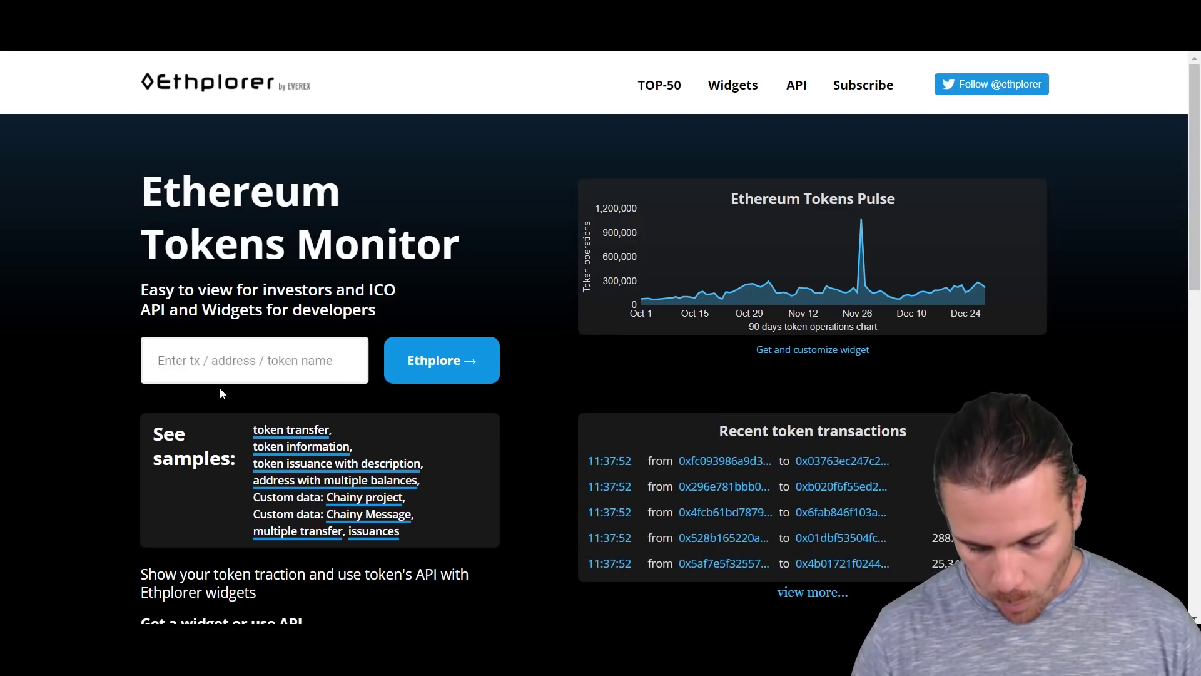
- Search Ethplorer for 'hade' to list the matching tokens
type("hade")
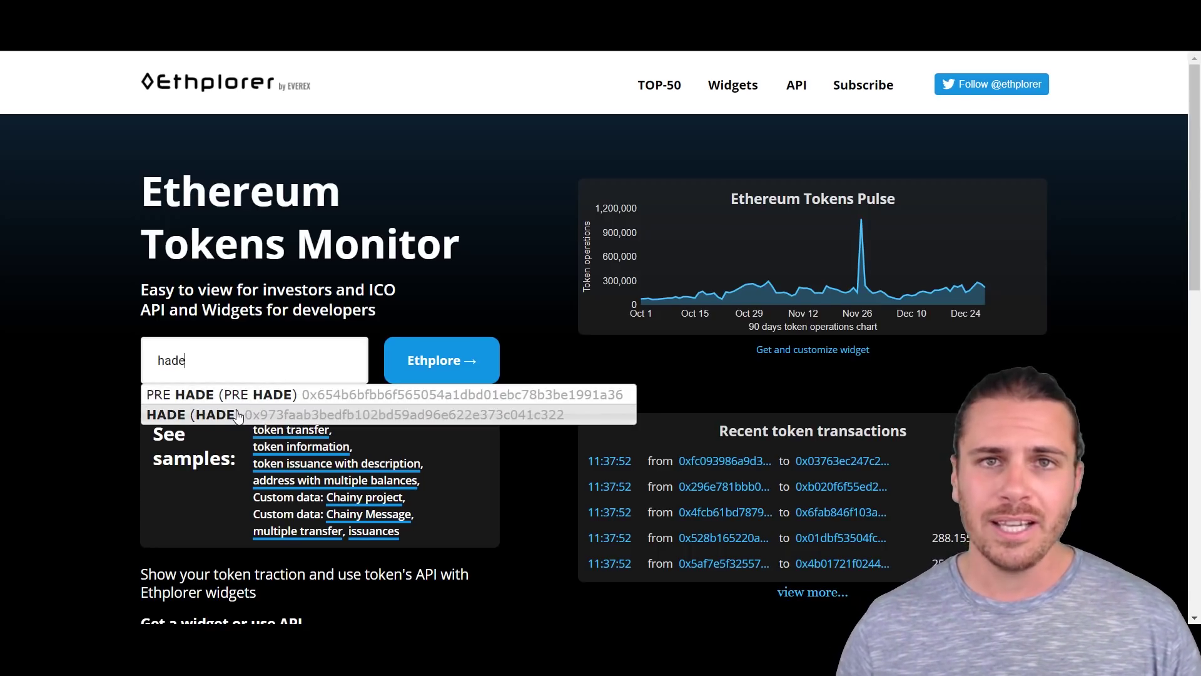
- Open the HADE (HADE) token page on Ethplorer and look over its contract details
left_click(205, 416)
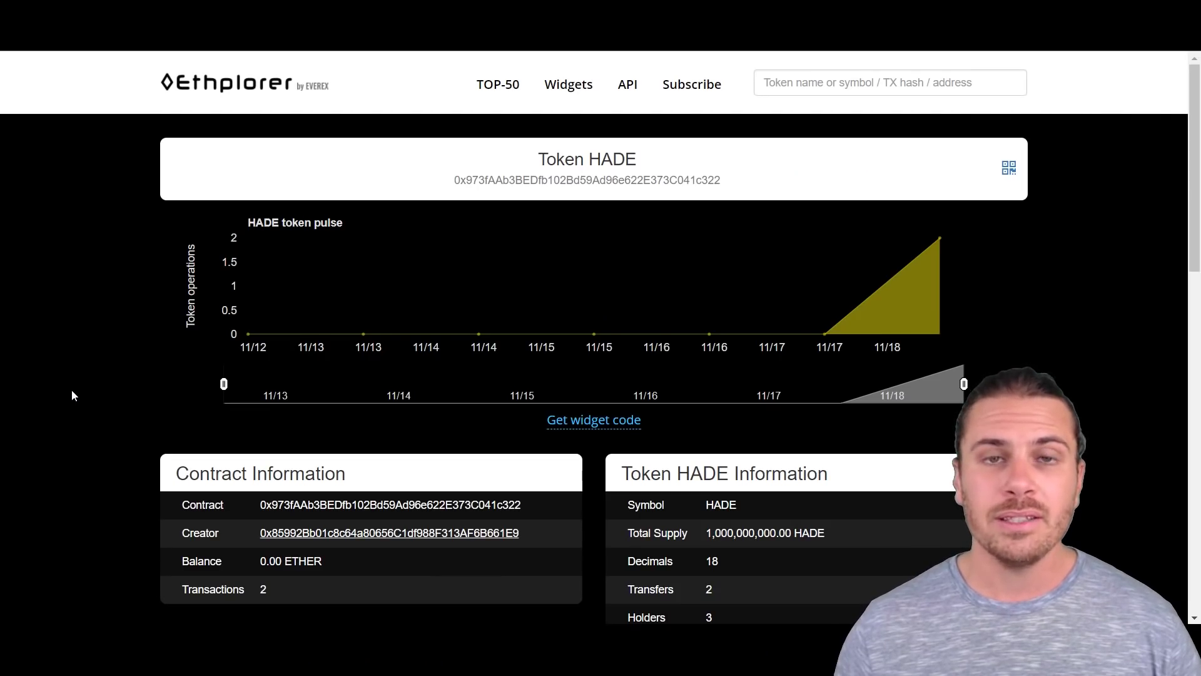
scroll(83, 326, "down", 1)
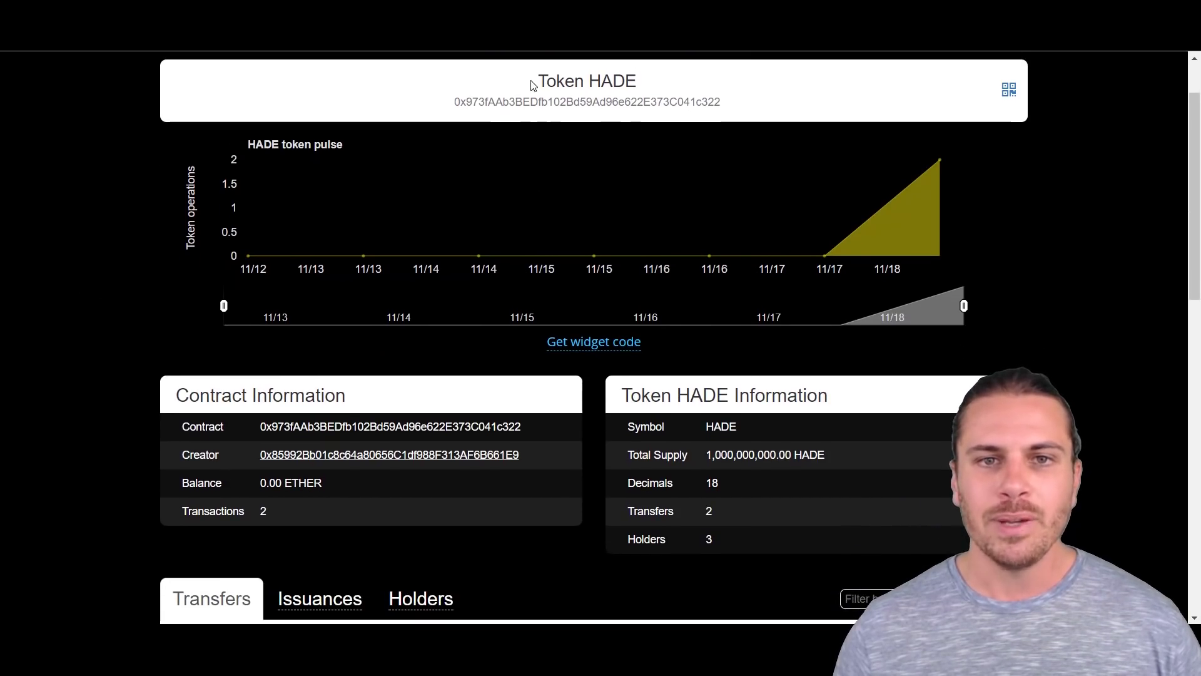
scroll(517, 133, "up", 1)
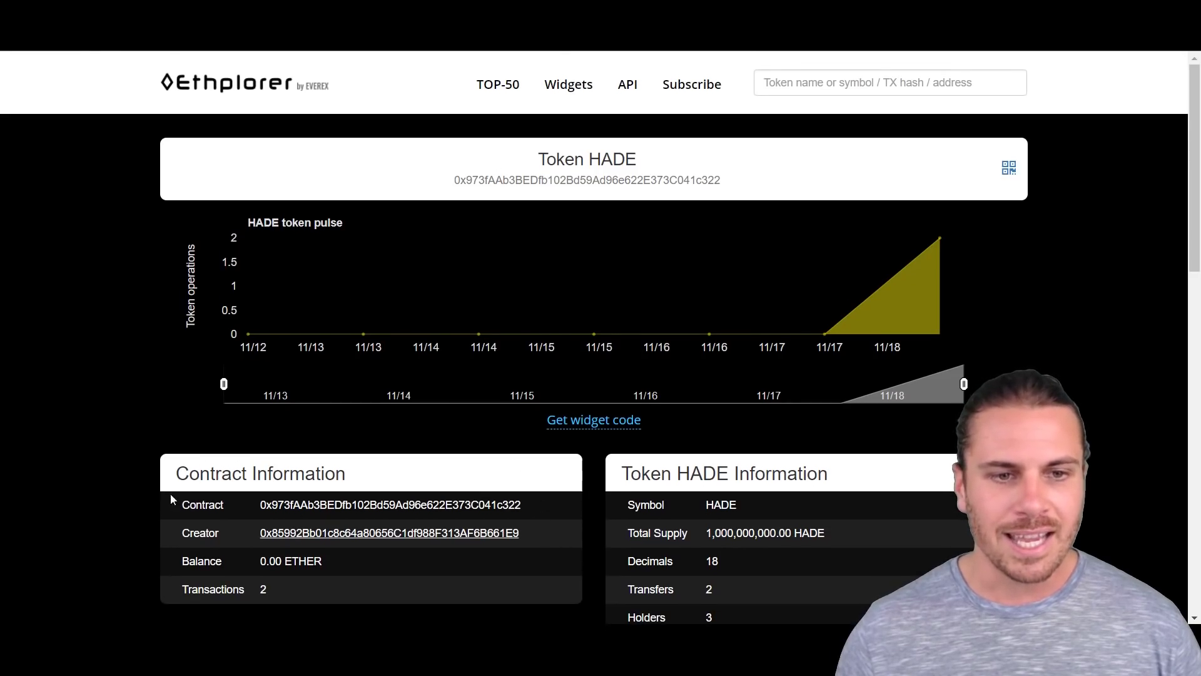
scroll(269, 450, "down", 1)
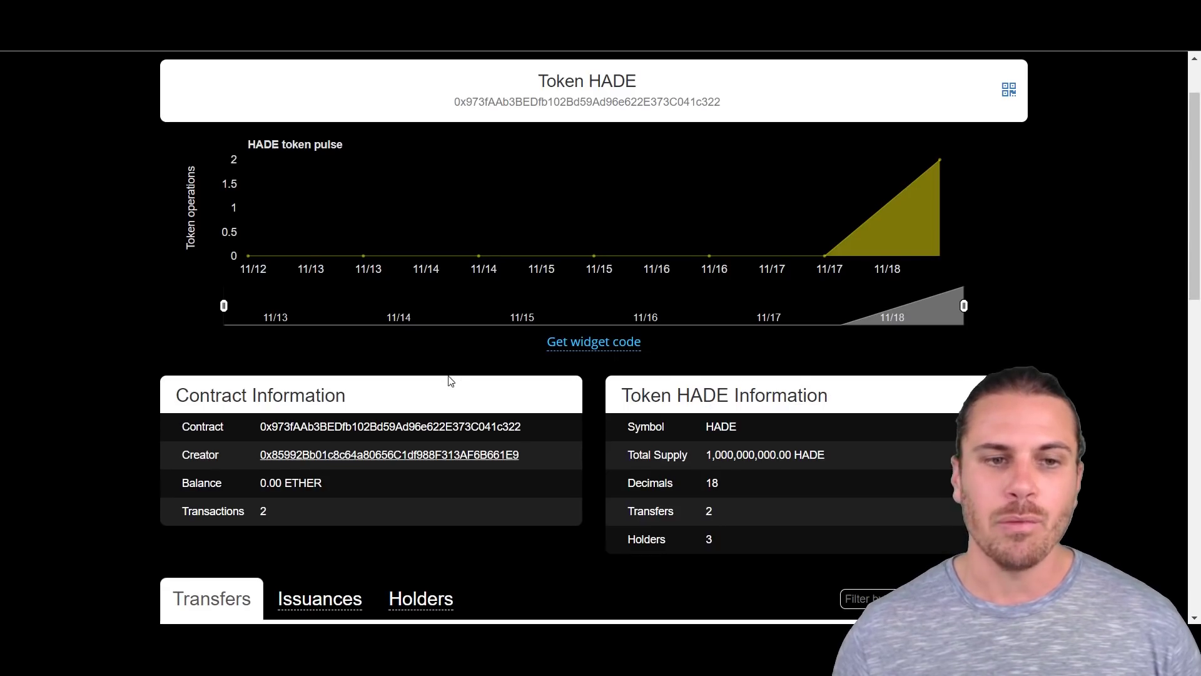
- Copy the HADE token's full contract address, noting its 18 decimals
left_click(547, 428)
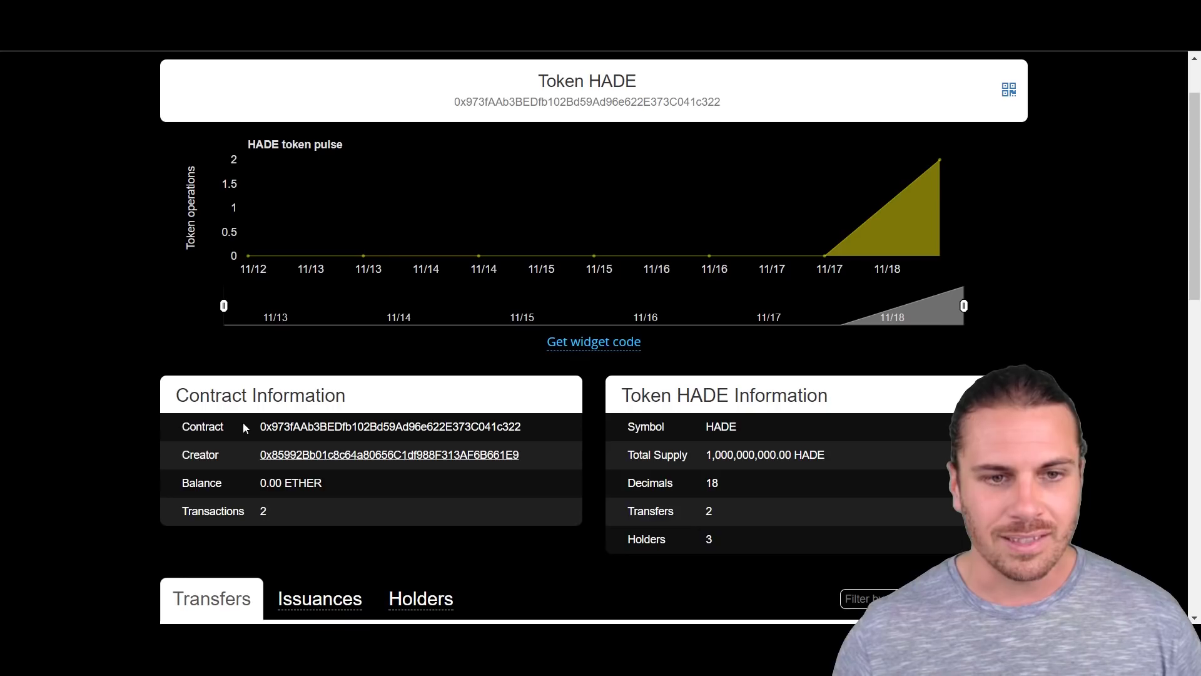
left_click_drag(244, 426, 525, 426)
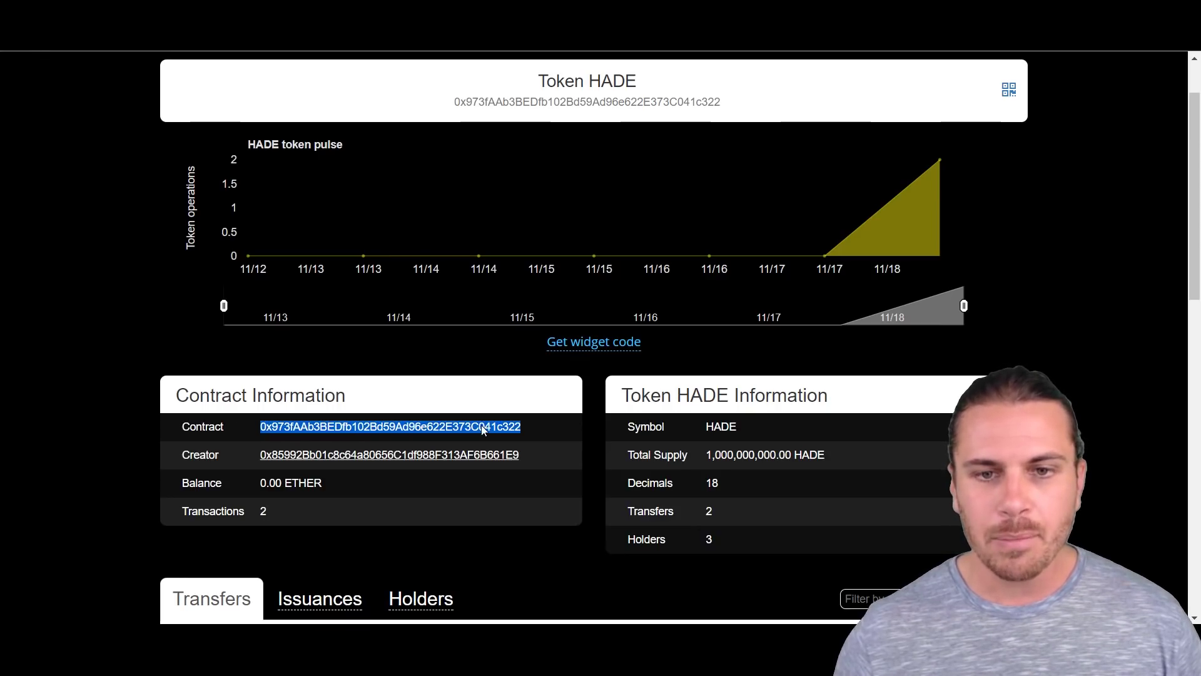
left_click_drag(713, 427, 732, 426)
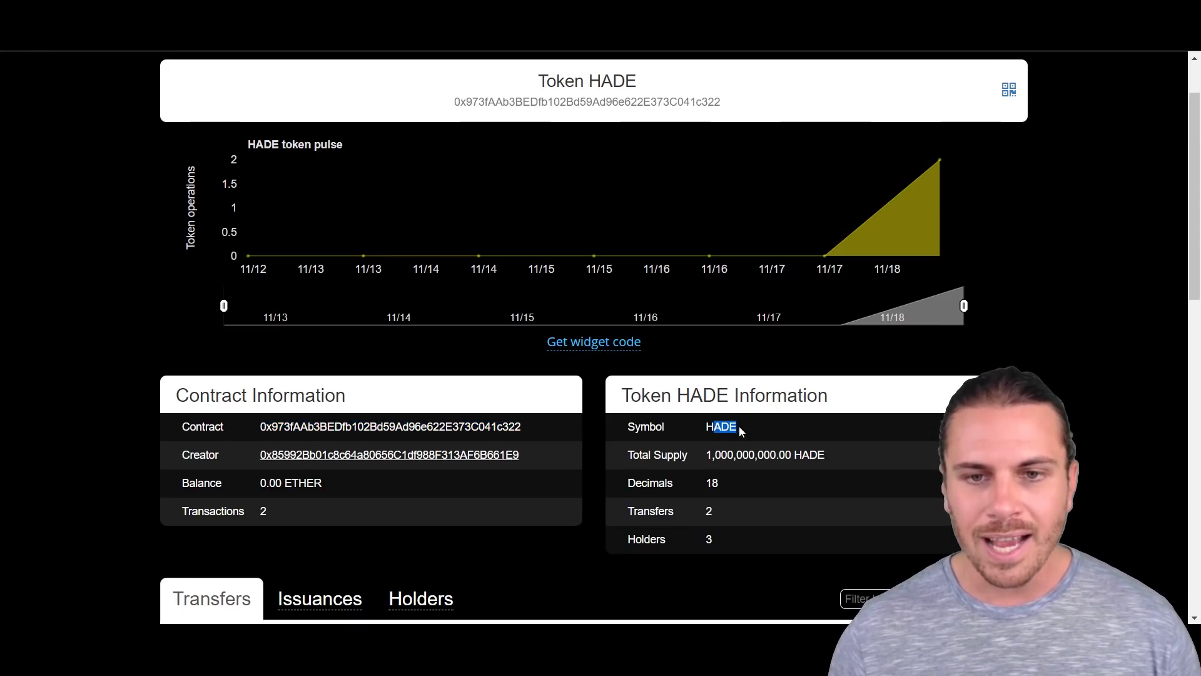
double_click(717, 483)
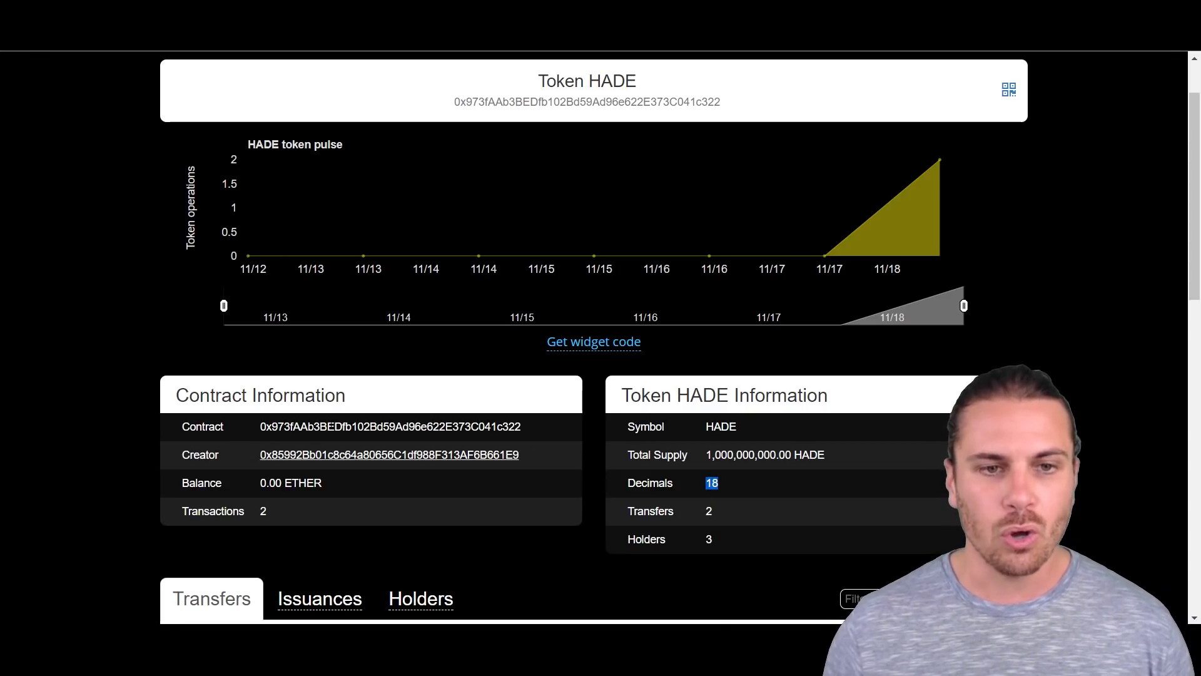
double_click(336, 427)
right_click(336, 426)
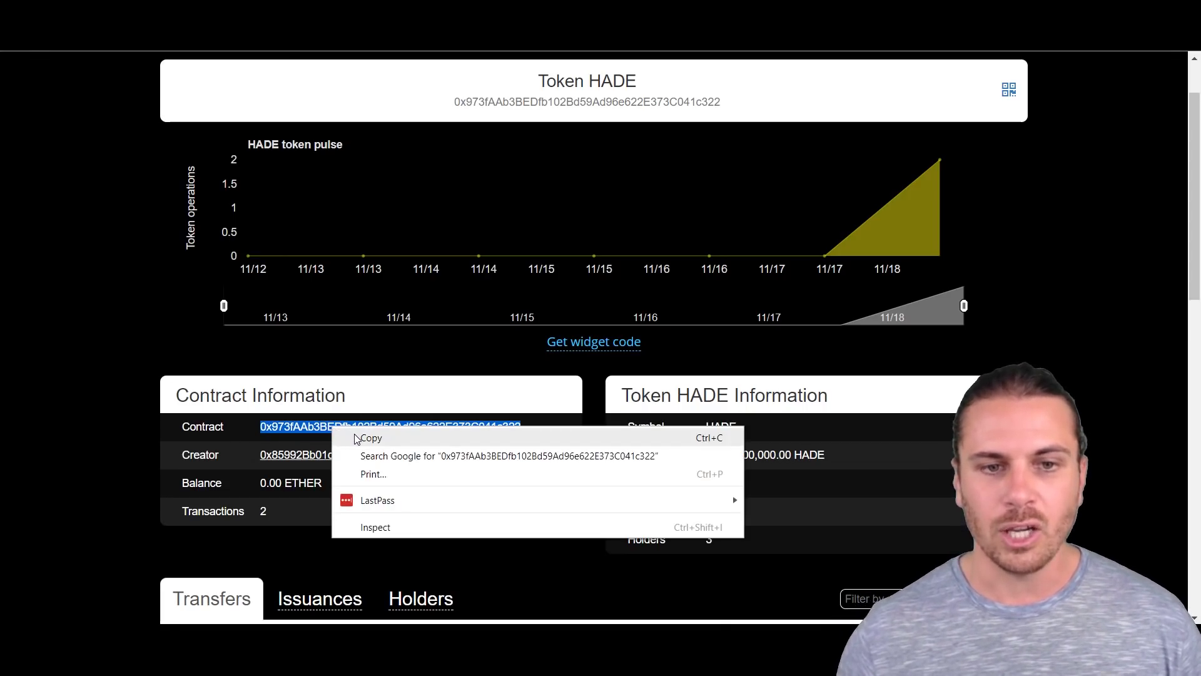
left_click(360, 434)
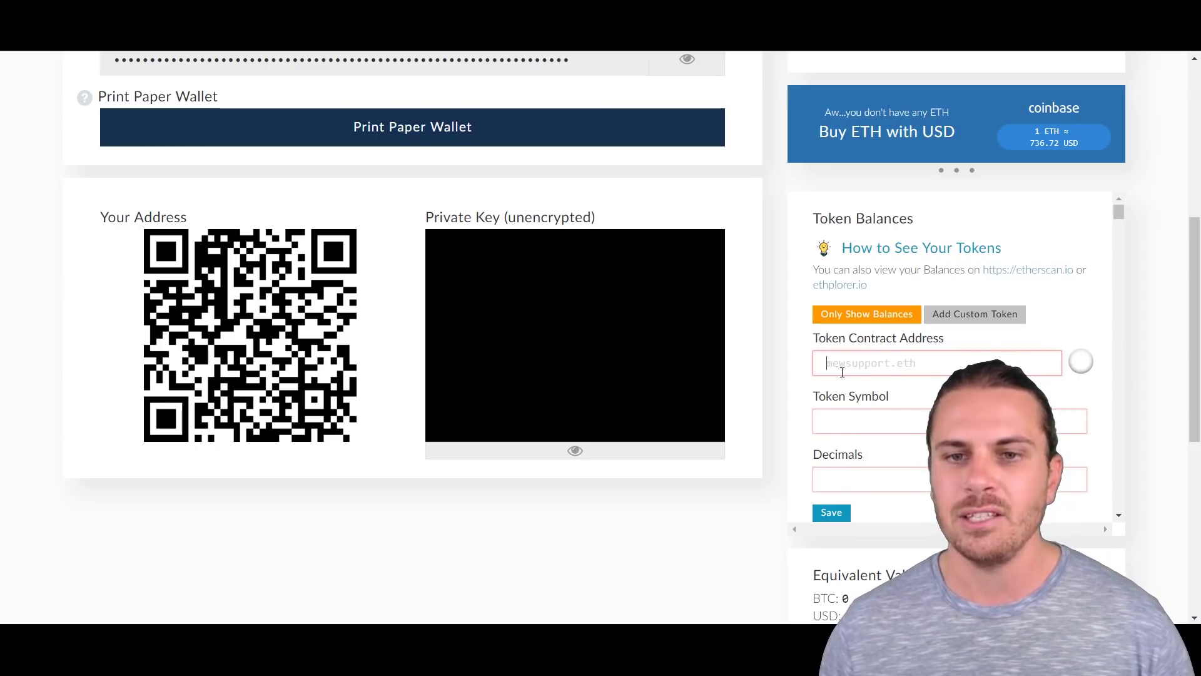
- Paste the copied HADE contract address into MyEtherWallet's Token Contract Address field
right_click(846, 369)
left_click(884, 456)
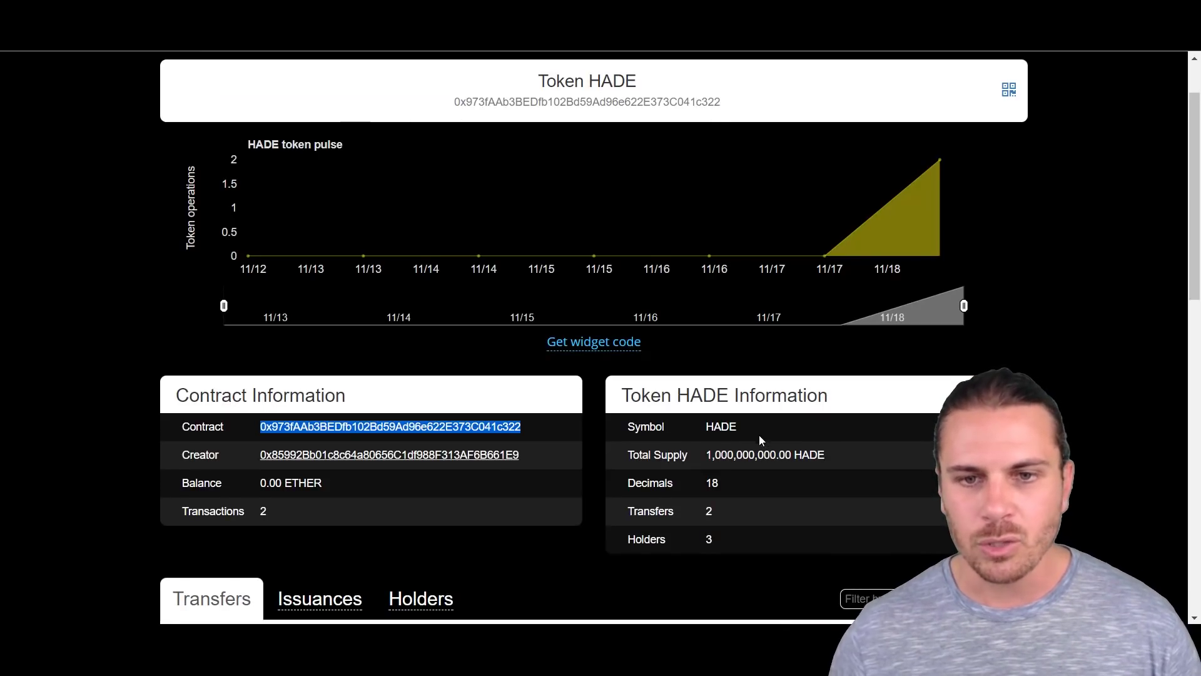
- Copy the symbol HADE from Ethplorer into the Token Symbol field
double_click(720, 427)
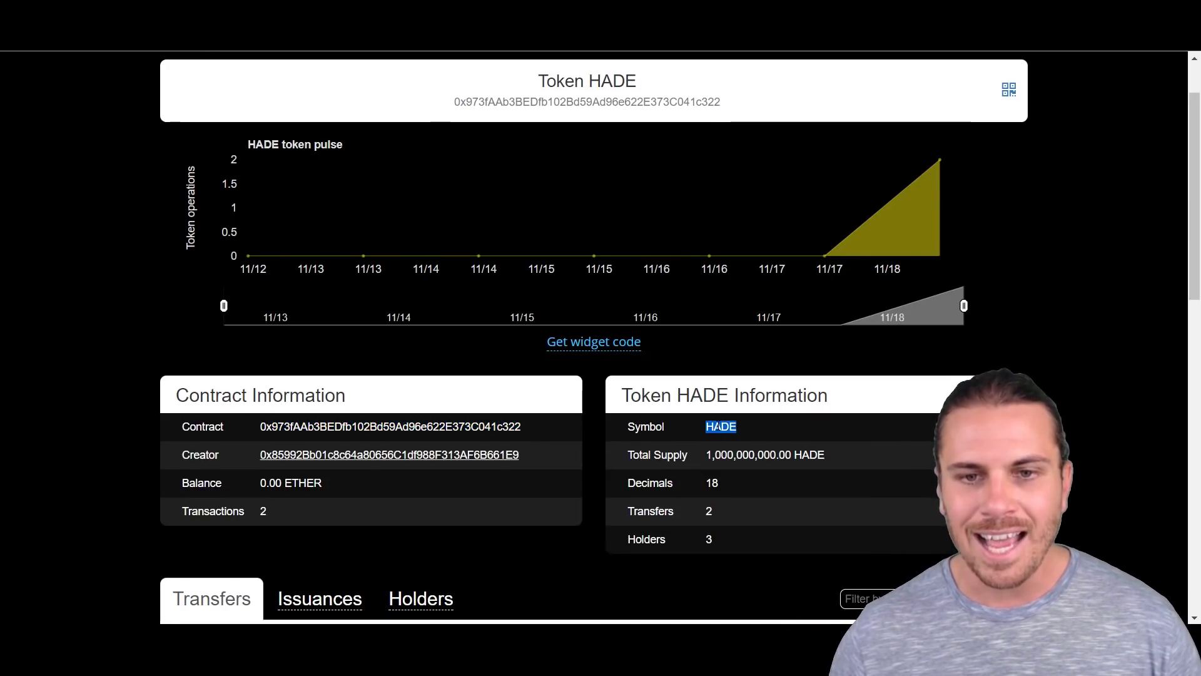
right_click(720, 427)
left_click(745, 434)
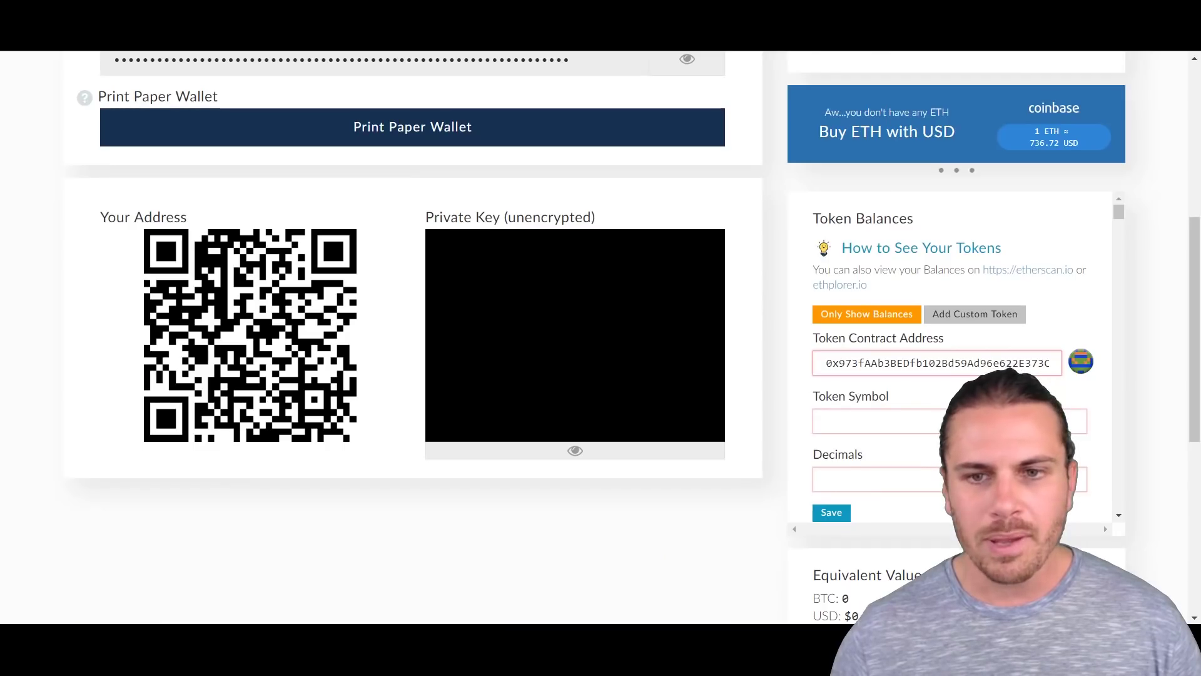
left_click(912, 418)
right_click(912, 419)
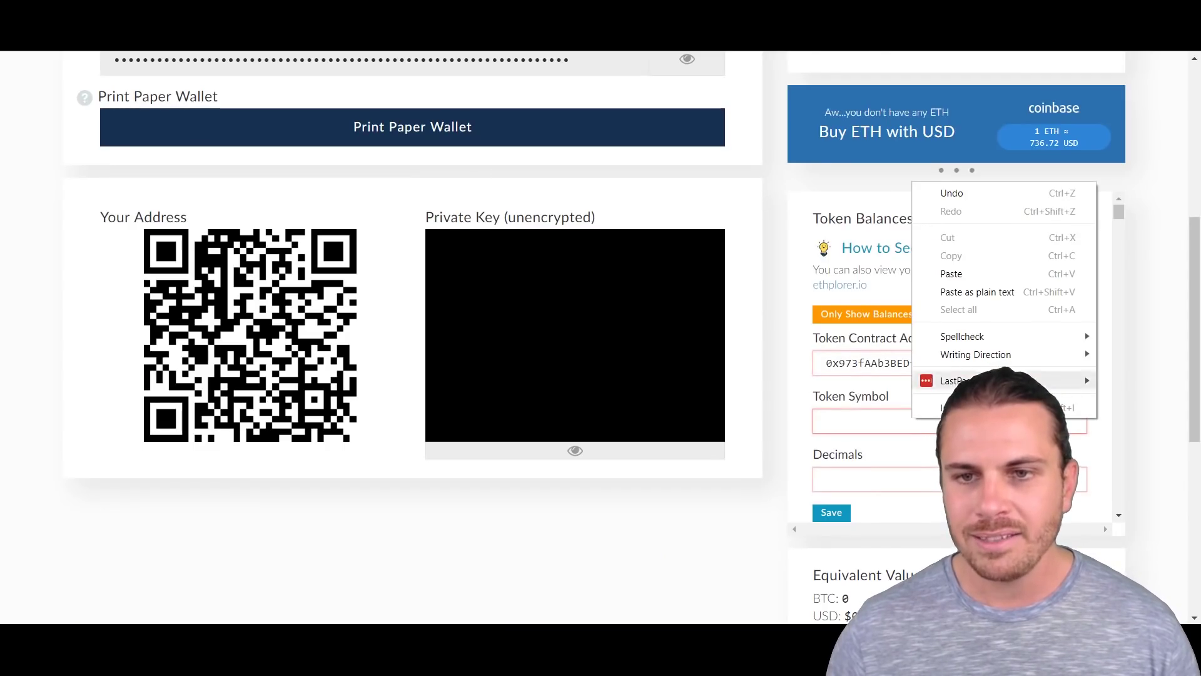
left_click(970, 275)
- Enter 18 as the decimals and save the custom HADE token
left_click(893, 479)
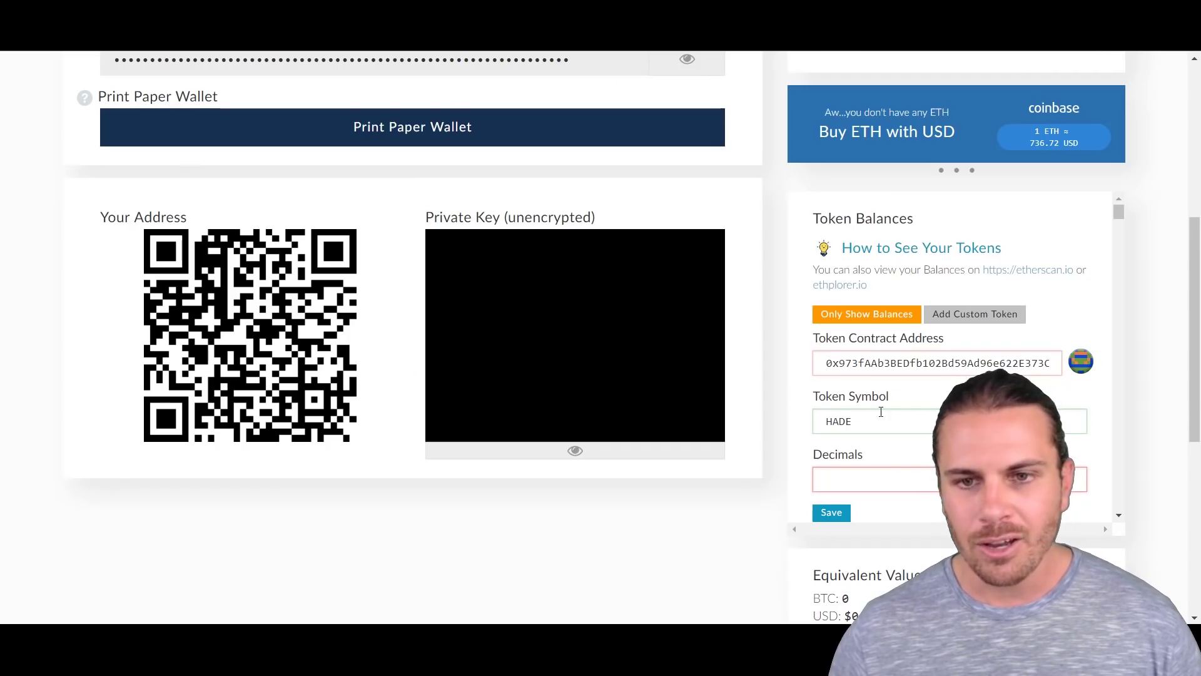
left_click(884, 474)
type("18")
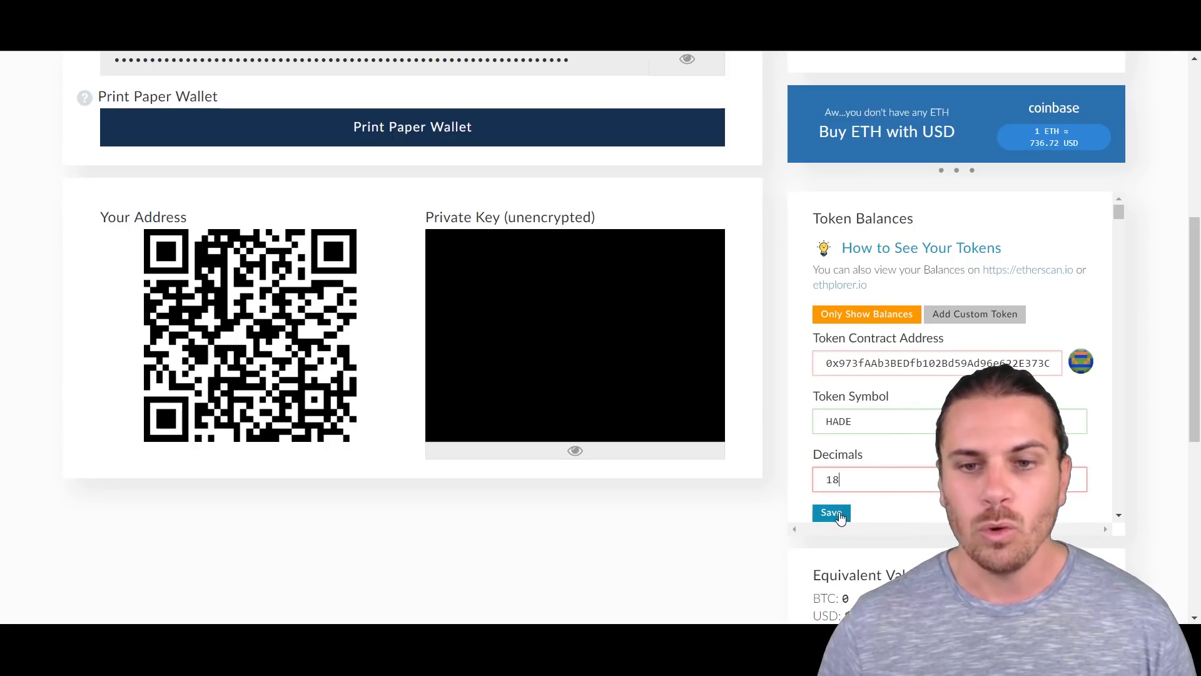
left_click(832, 513)
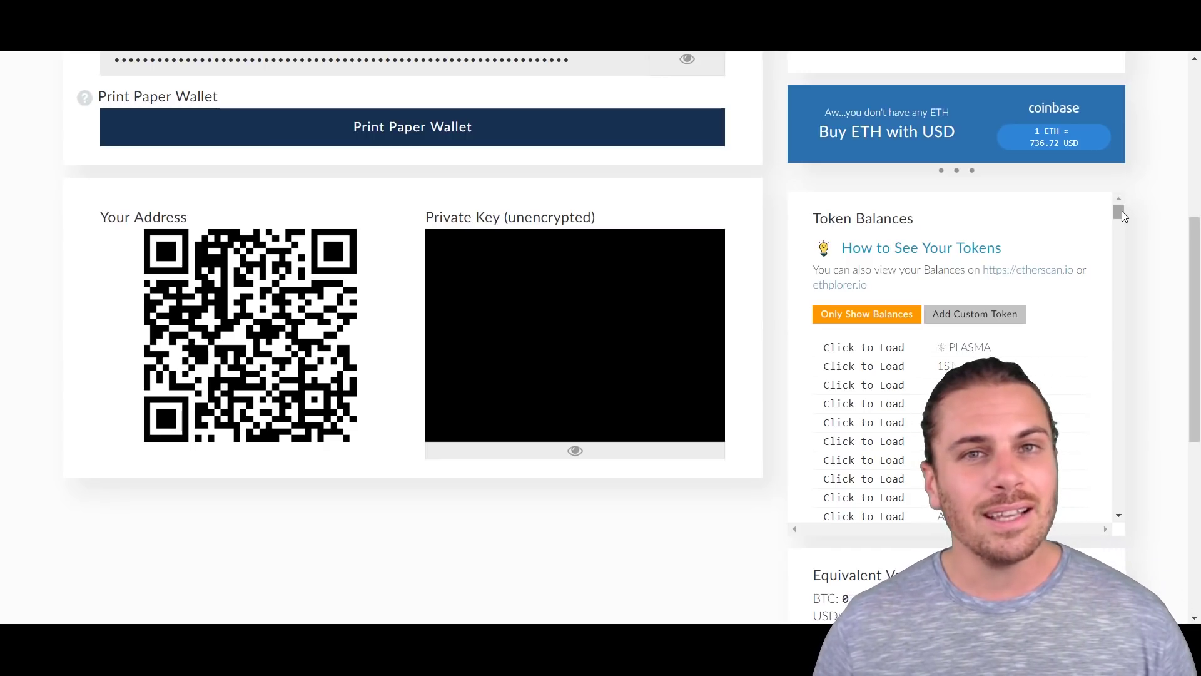
left_click_drag(1121, 212, 1121, 506)
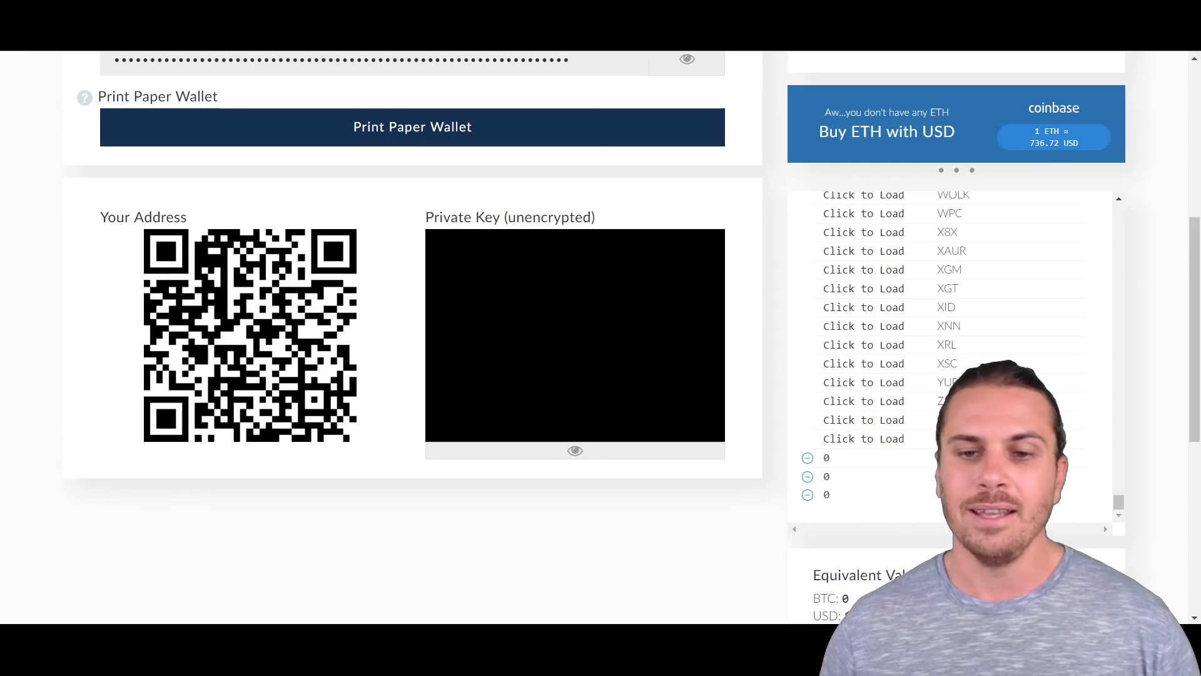
scroll(1103, 524, "up", 3)
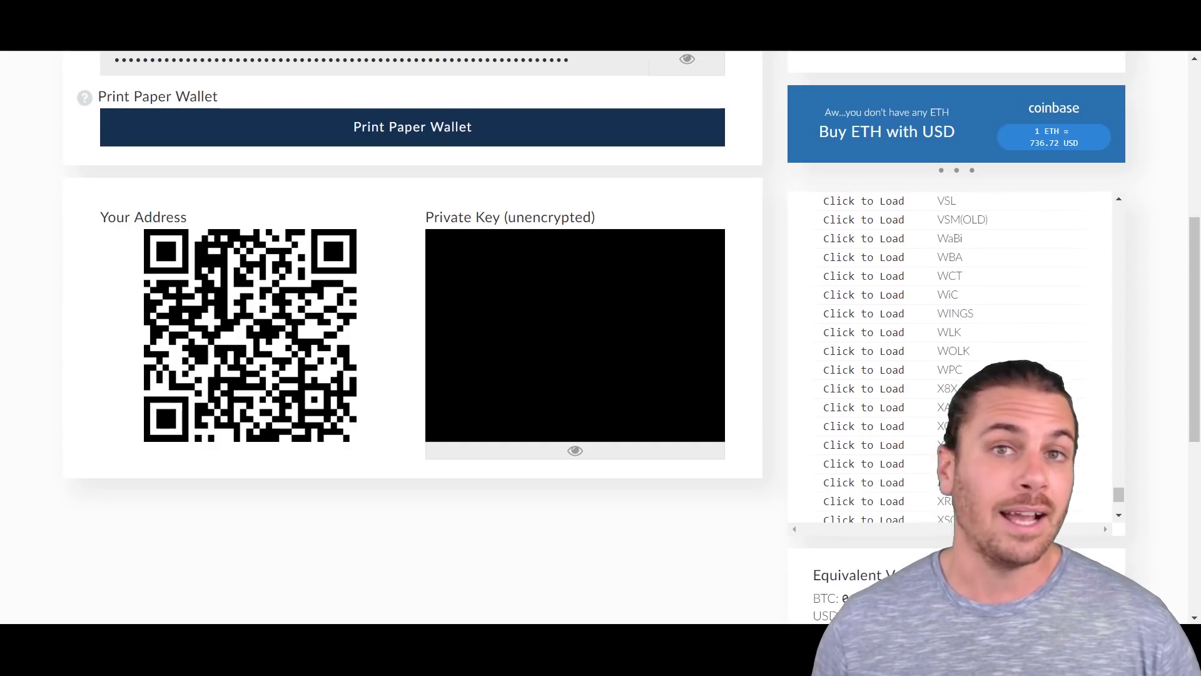